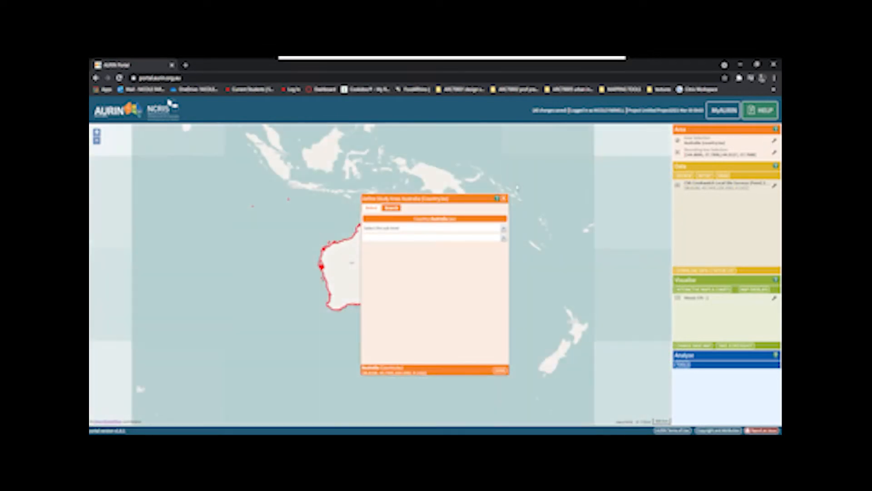
Step: Narrow the Australian study area to the state of Victoria using the States and Territories sub-level
{"action": "left_click", "coordinate": [504, 232]}
{"action": "left_click", "coordinate": [438, 245]}
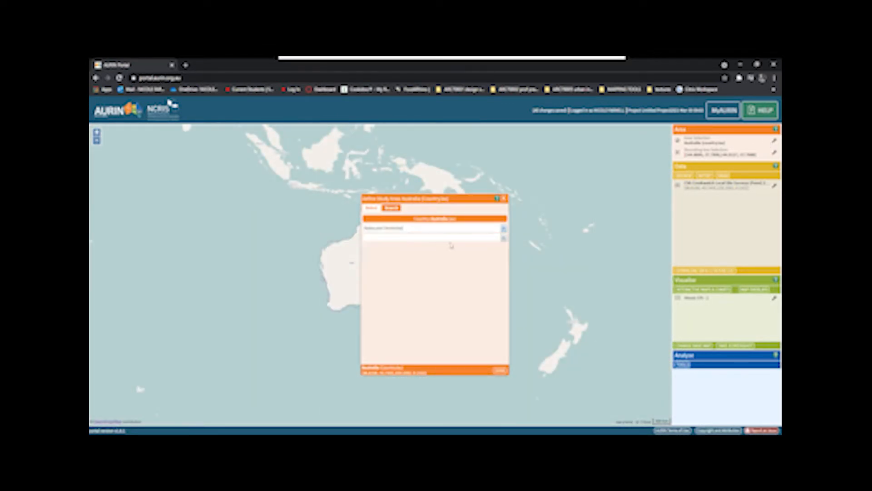
{"action": "left_click", "coordinate": [503, 238]}
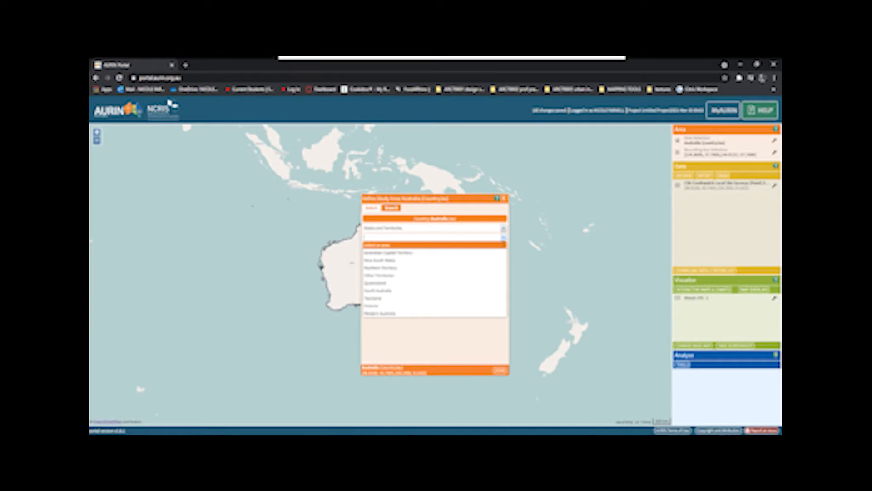
{"action": "left_click", "coordinate": [387, 305]}
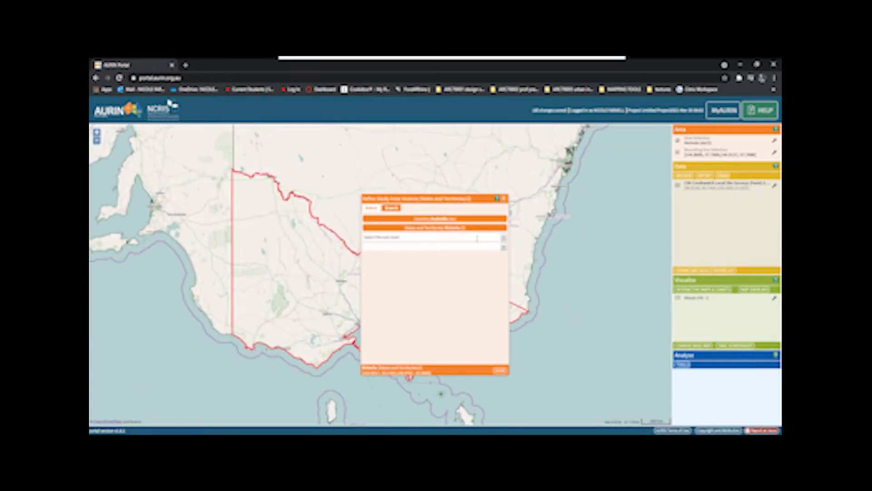
Step: Set the study area to the Maribyrnong (C) local government area within Victoria and finish the area definition
{"action": "left_click", "coordinate": [503, 237]}
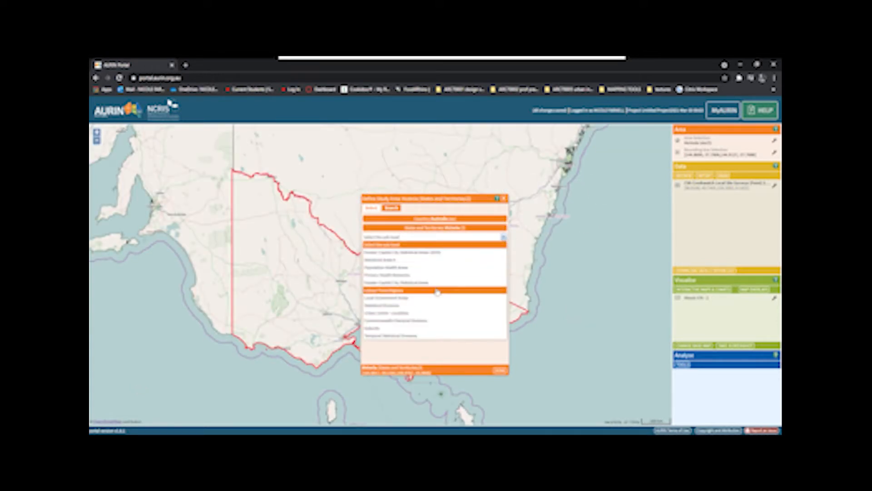
{"action": "mouse_move", "coordinate": [435, 300]}
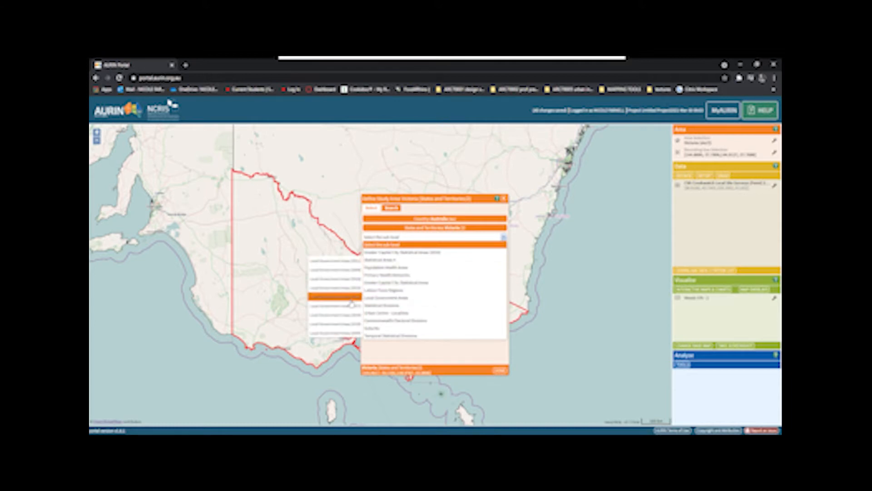
{"action": "left_click", "coordinate": [347, 331]}
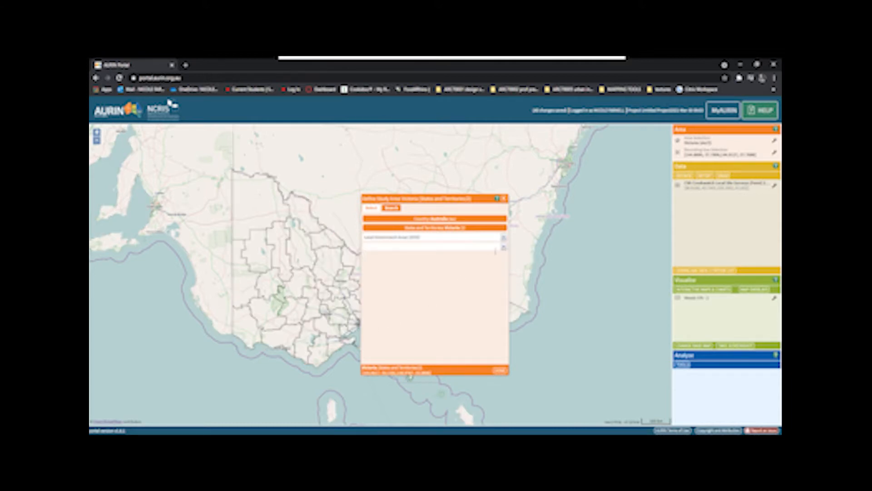
{"action": "left_click", "coordinate": [505, 247]}
{"action": "scroll", "coordinate": [400, 318], "scroll_direction": "down", "scroll_amount": 5}
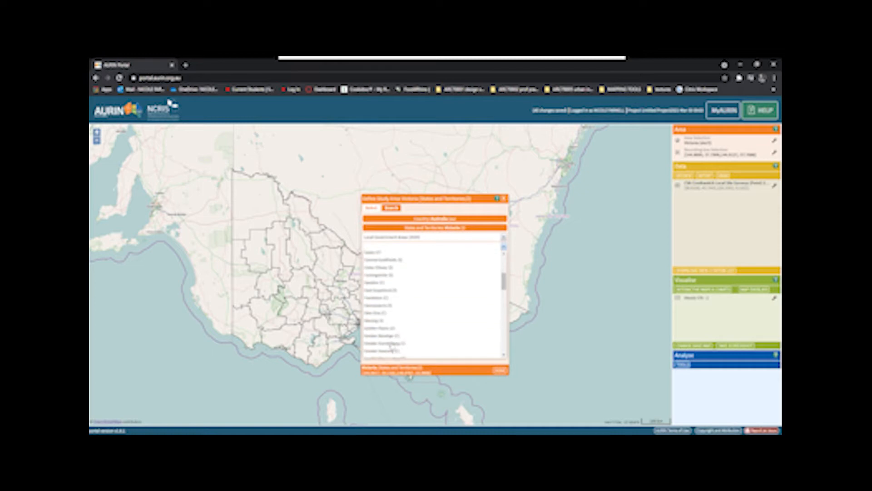
{"action": "scroll", "coordinate": [395, 340], "scroll_direction": "down", "scroll_amount": 5}
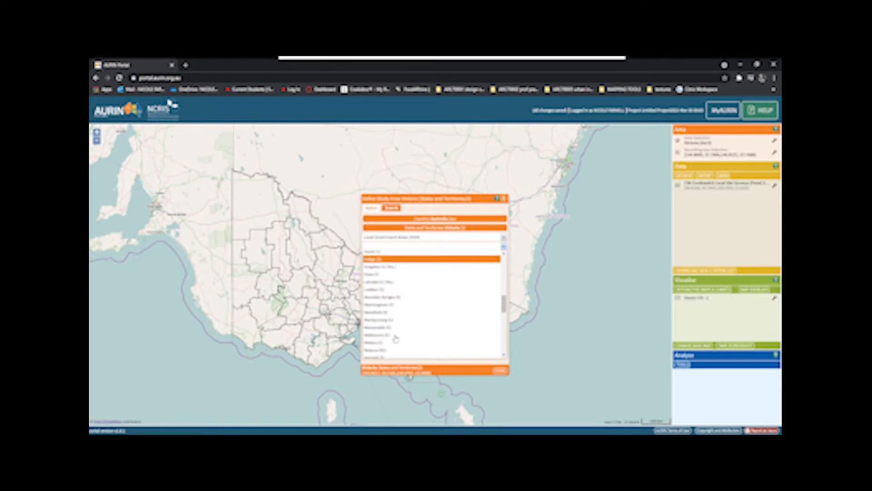
{"action": "left_click", "coordinate": [400, 321]}
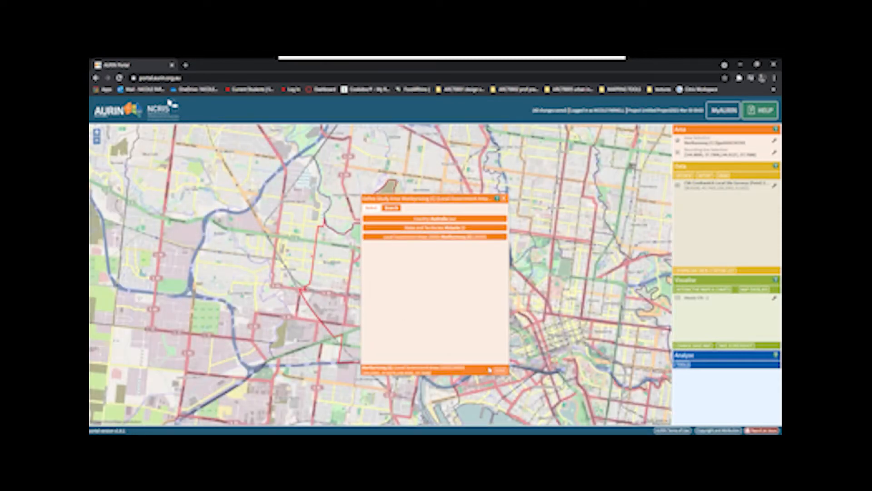
{"action": "left_click", "coordinate": [500, 370]}
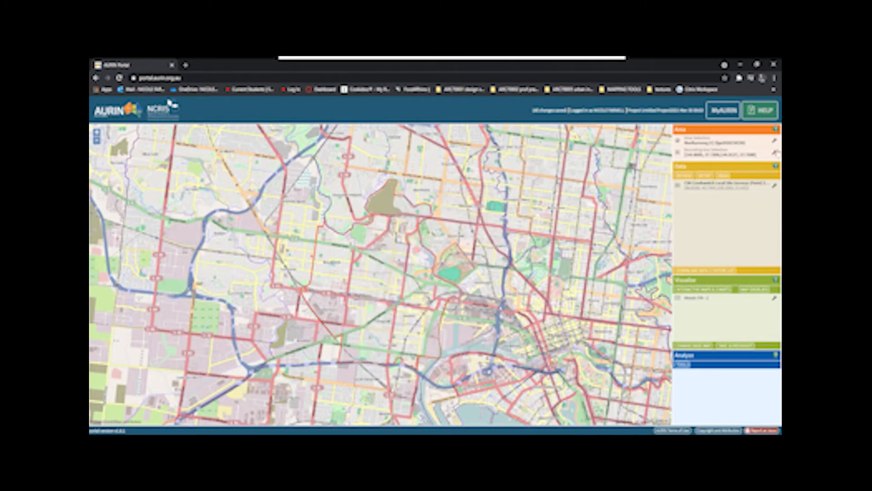
Step: Locate the bounding box selection on the map and search its available datasets for "building heights"
{"action": "left_click", "coordinate": [737, 158]}
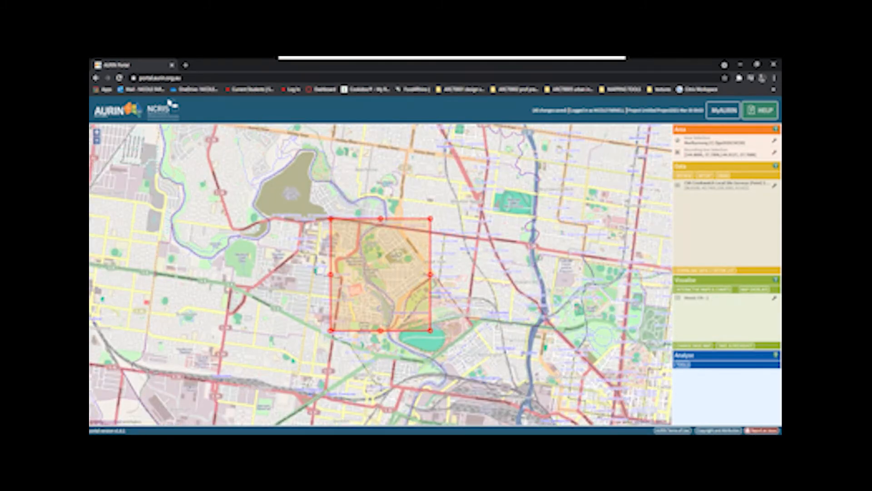
{"action": "scroll", "coordinate": [339, 292], "scroll_direction": "up", "scroll_amount": 1}
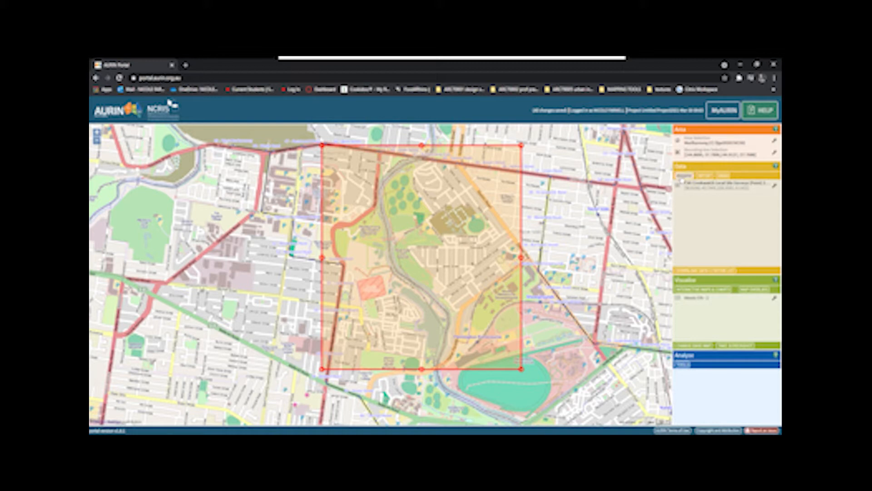
{"action": "left_click", "coordinate": [684, 176]}
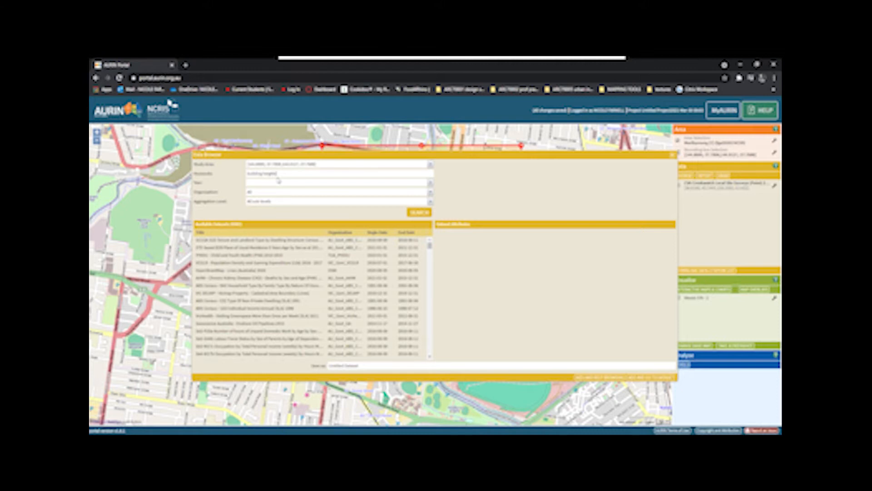
{"action": "left_click", "coordinate": [424, 215]}
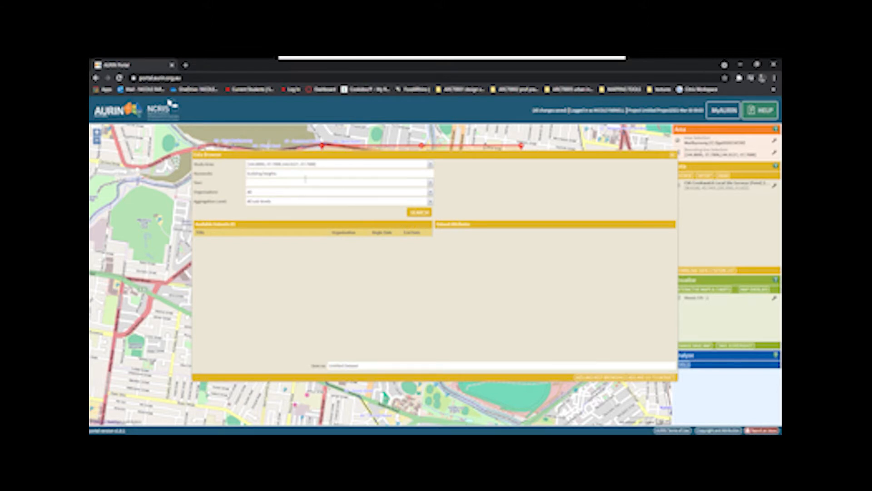
Step: Search the datasets for "building footprint" and select VIC MWC - Flood Mapping - Building Footprints (Polygon) Feb 2019
{"action": "double_click", "coordinate": [271, 175]}
{"action": "key", "text": "BackSpace"}
{"action": "key", "text": "Return"}
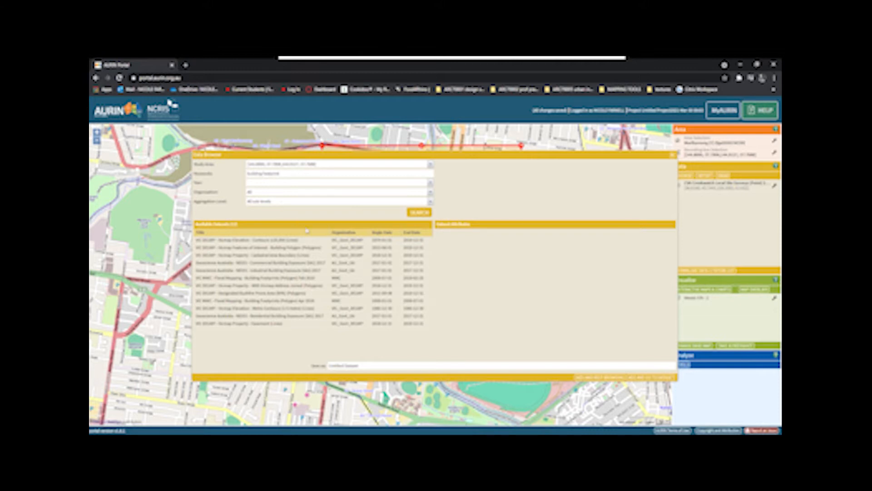
{"action": "left_click", "coordinate": [299, 278]}
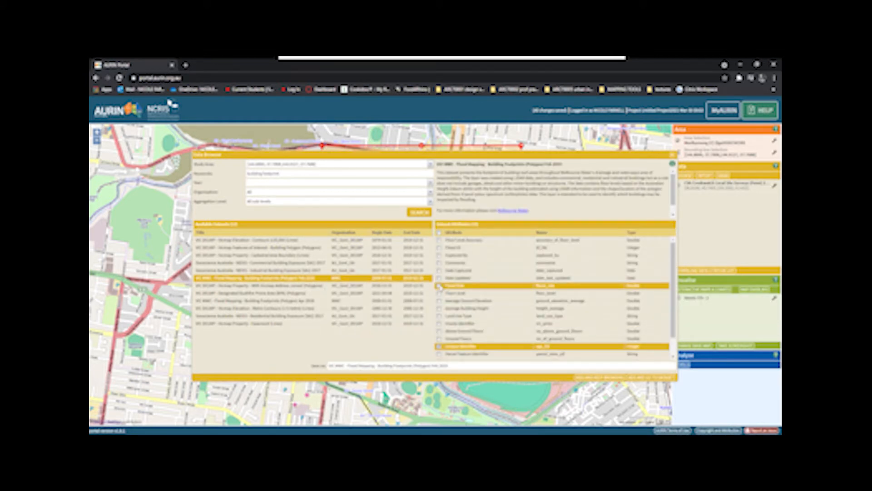
Step: Include the Geometry Field and Average Building Height attributes in the building footprints dataset selection
{"action": "scroll", "coordinate": [474, 326], "scroll_direction": "down", "scroll_amount": 1}
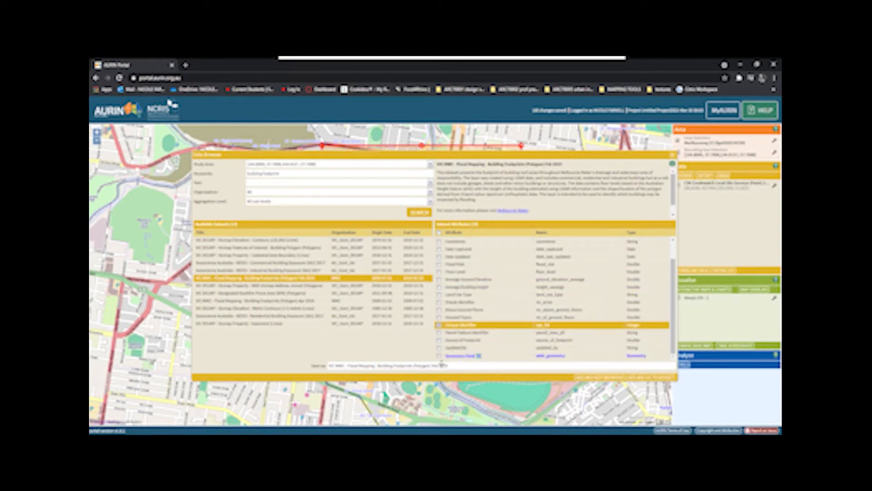
{"action": "left_click", "coordinate": [464, 357]}
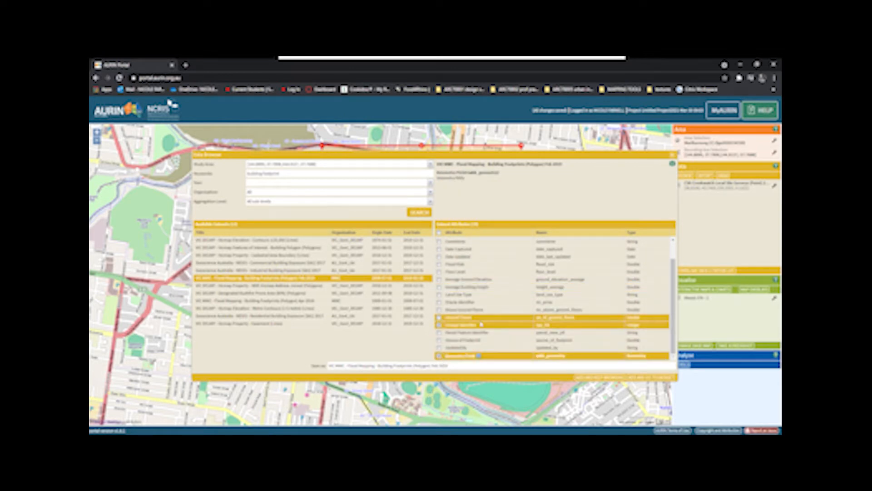
{"action": "left_click", "coordinate": [523, 294]}
{"action": "scroll", "coordinate": [525, 300], "scroll_direction": "up", "scroll_amount": 1}
{"action": "left_click", "coordinate": [480, 309]}
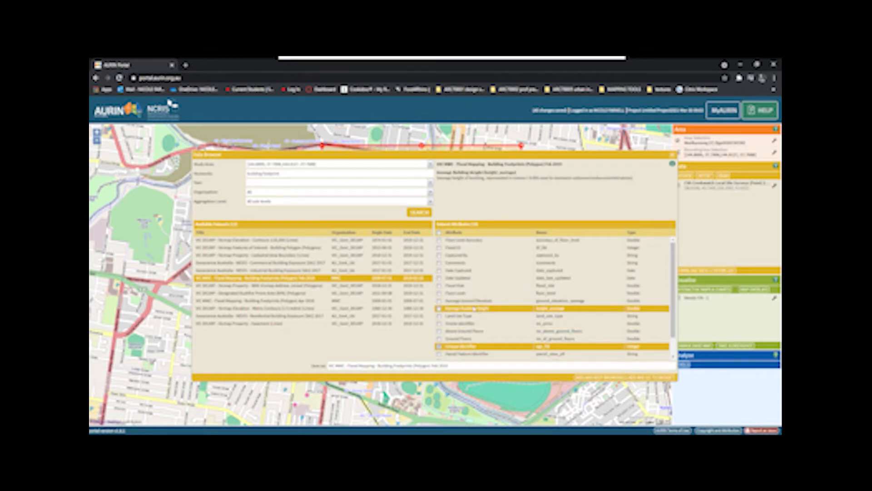
{"action": "left_click", "coordinate": [458, 301]}
{"action": "left_click", "coordinate": [451, 302]}
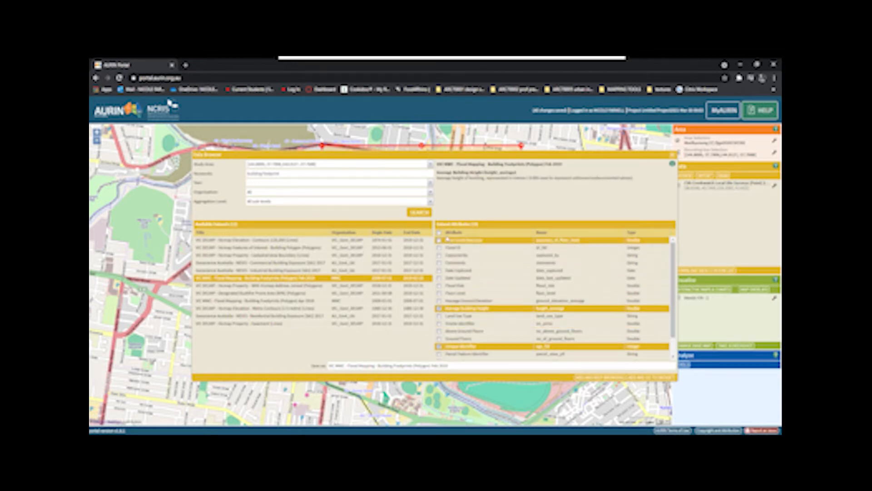
{"action": "left_click", "coordinate": [440, 277]}
{"action": "left_click", "coordinate": [439, 285]}
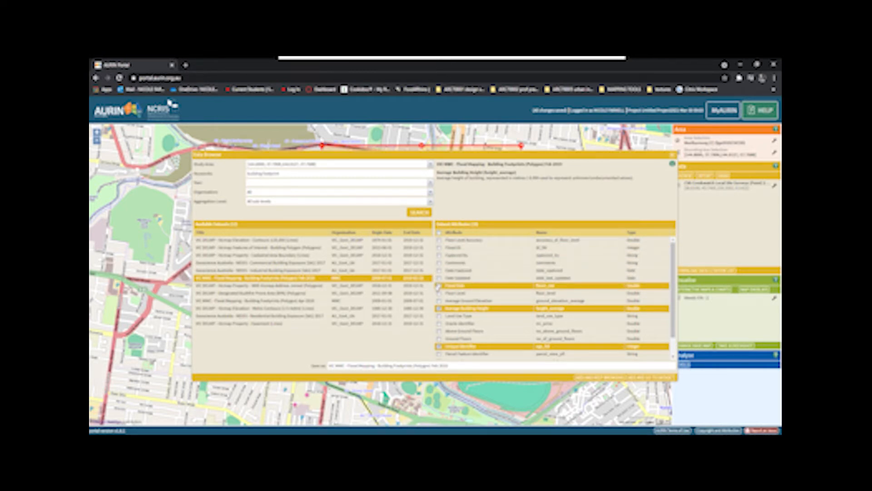
Step: Include the Land Use Type attribute, then add the building footprints dataset to the project and open its records
{"action": "scroll", "coordinate": [438, 288], "scroll_direction": "down", "scroll_amount": 1}
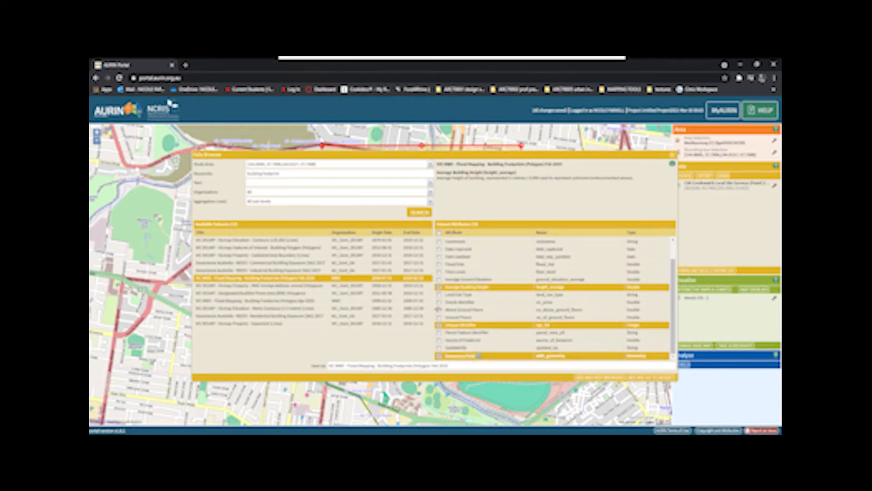
{"action": "left_click", "coordinate": [440, 295]}
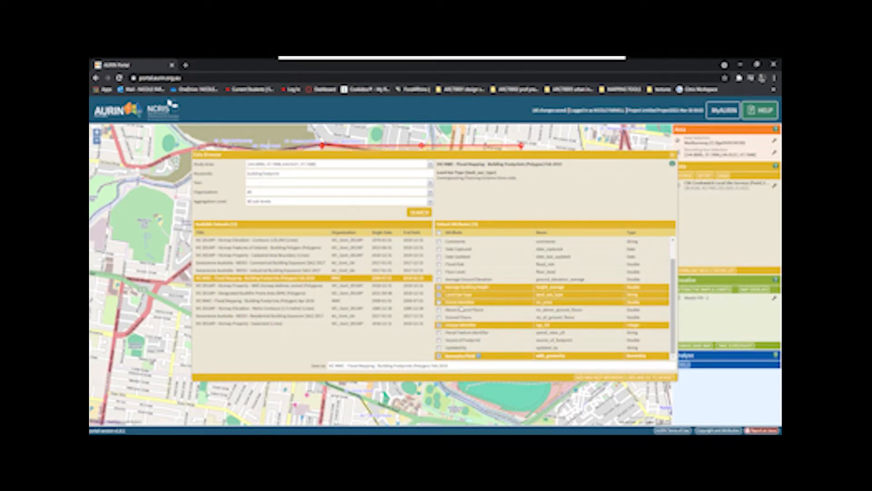
{"action": "left_click", "coordinate": [499, 318]}
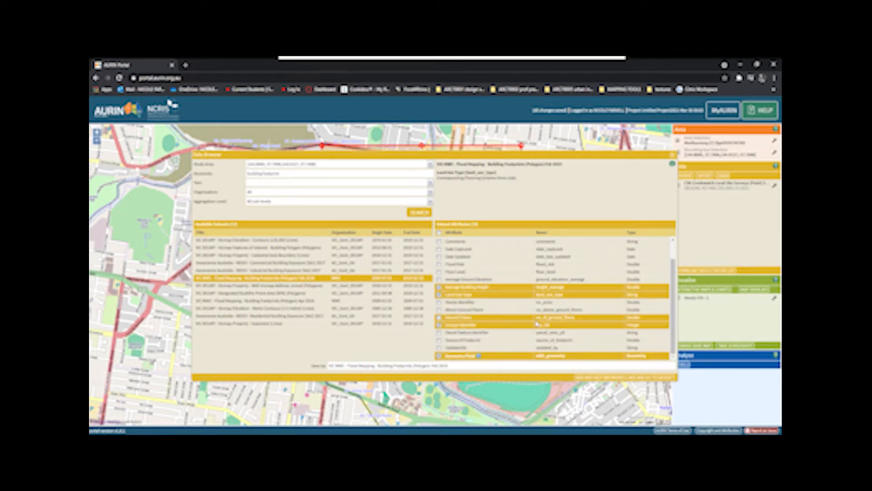
{"action": "scroll", "coordinate": [537, 324], "scroll_direction": "up", "scroll_amount": 1}
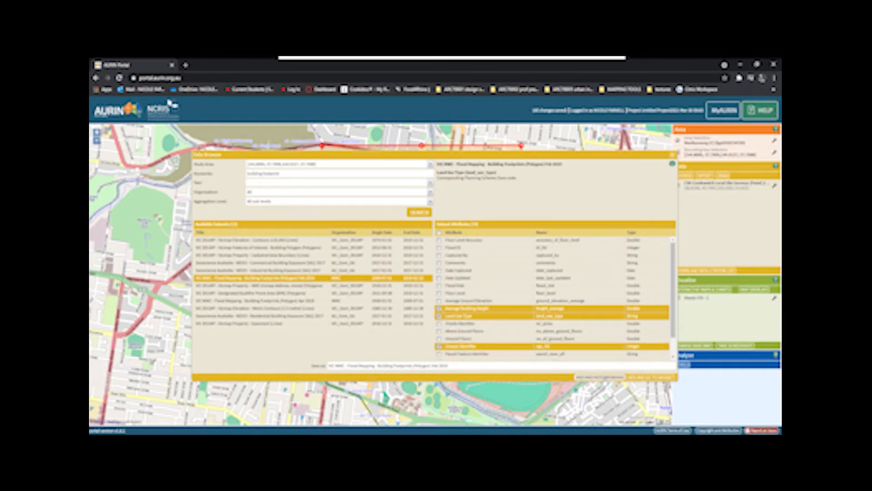
{"action": "left_click", "coordinate": [650, 377]}
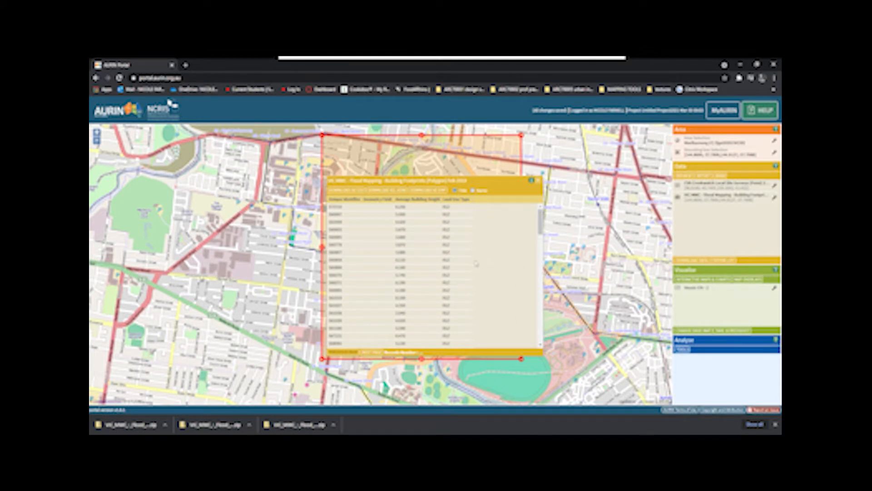
Step: Examine the average building heights and land use types across several pages of footprint records, then close the table
{"action": "left_click", "coordinate": [362, 209]}
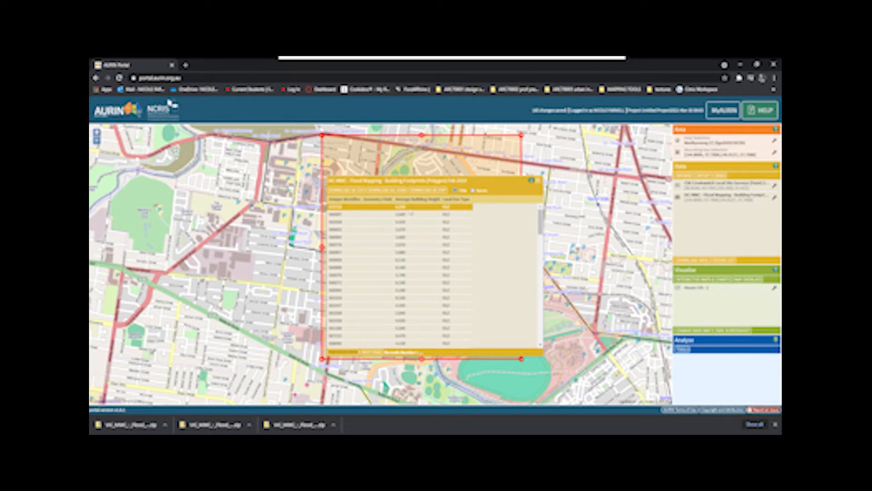
{"action": "scroll", "coordinate": [411, 219], "scroll_direction": "down", "scroll_amount": 2}
{"action": "scroll", "coordinate": [411, 295], "scroll_direction": "down", "scroll_amount": 4}
{"action": "scroll", "coordinate": [423, 291], "scroll_direction": "down", "scroll_amount": 3}
{"action": "scroll", "coordinate": [456, 300], "scroll_direction": "down", "scroll_amount": 3}
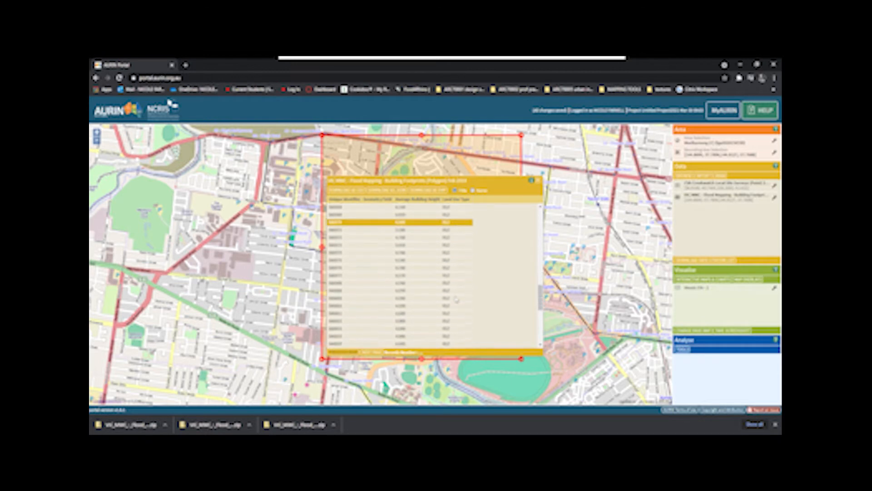
{"action": "scroll", "coordinate": [450, 315], "scroll_direction": "up", "scroll_amount": 10}
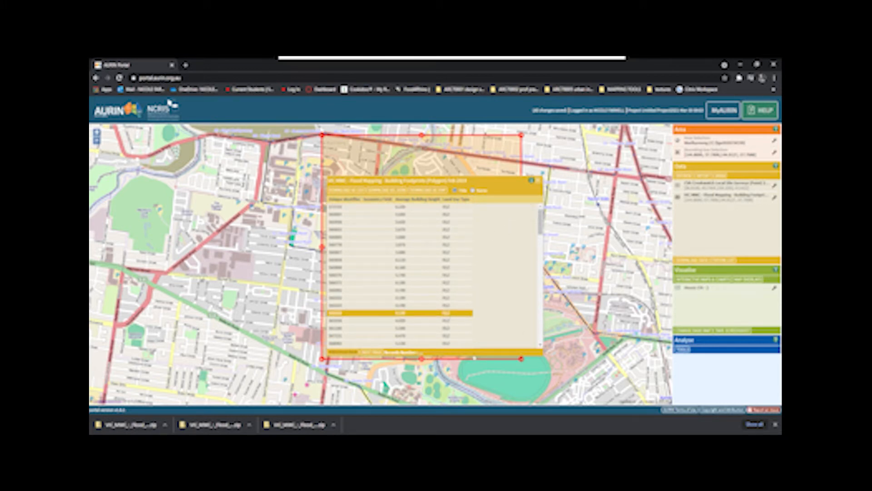
{"action": "left_click", "coordinate": [372, 352]}
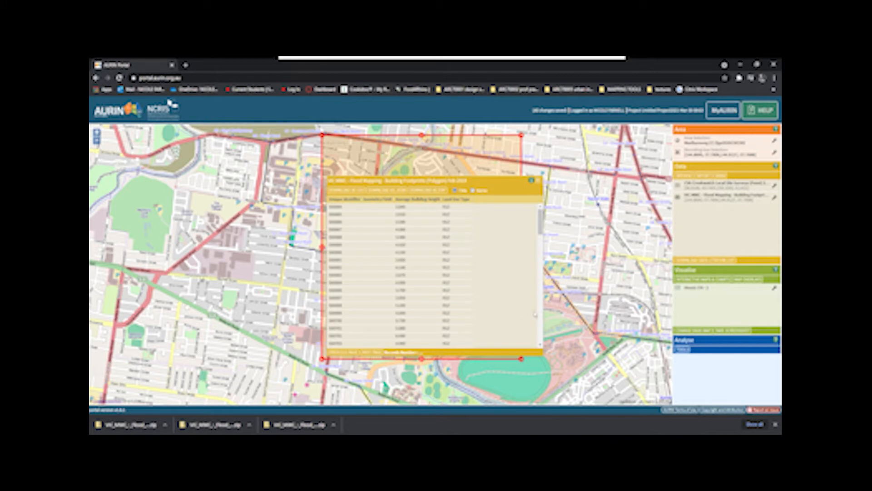
{"action": "left_click", "coordinate": [371, 353]}
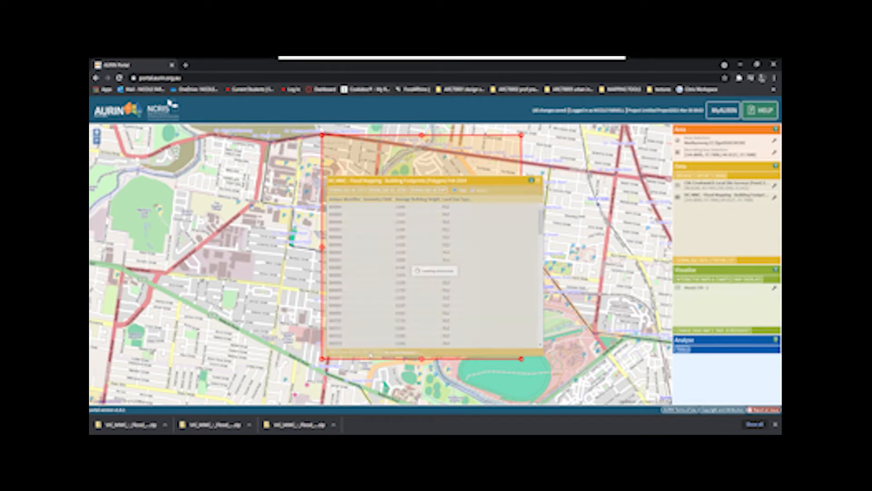
{"action": "left_click", "coordinate": [371, 354]}
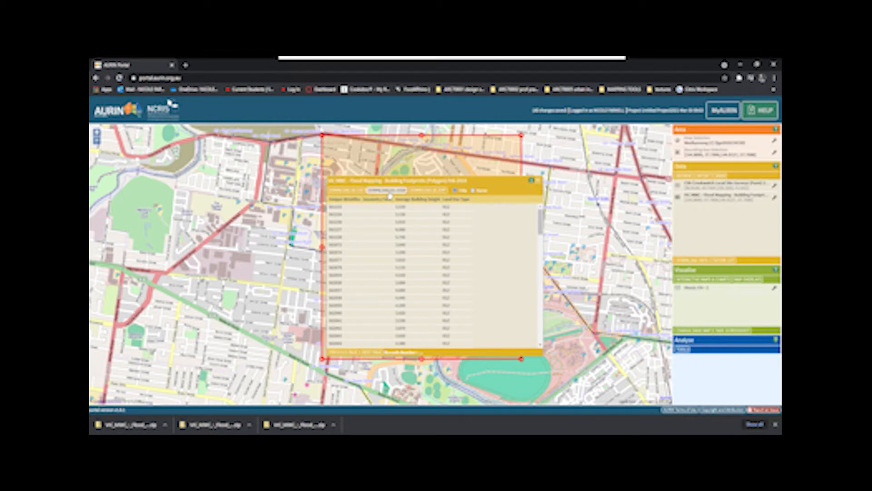
{"action": "left_click", "coordinate": [540, 181]}
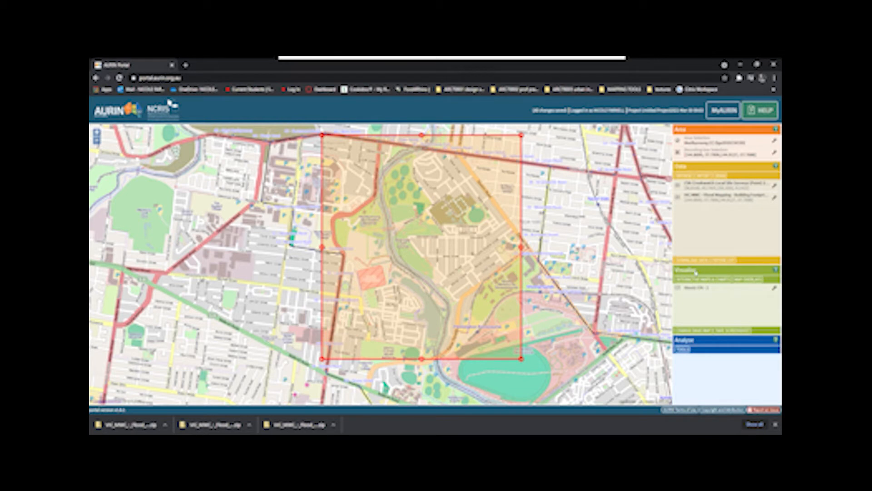
Step: Display the building footprints dataset on the map with the default fill and stroke settings
{"action": "left_click", "coordinate": [776, 424]}
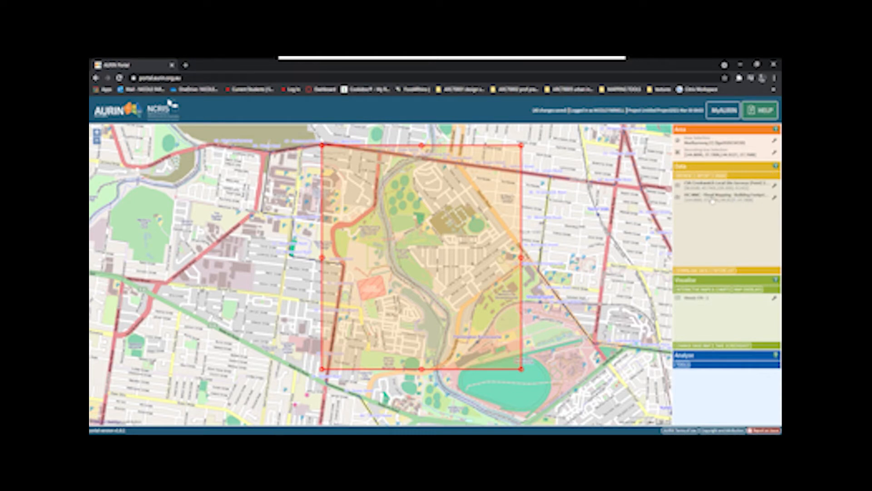
{"action": "left_click", "coordinate": [775, 198]}
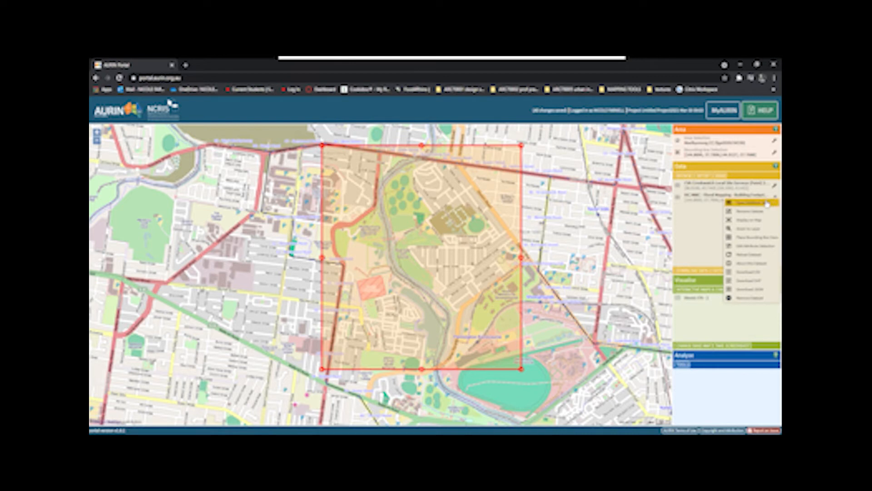
{"action": "left_click", "coordinate": [749, 228]}
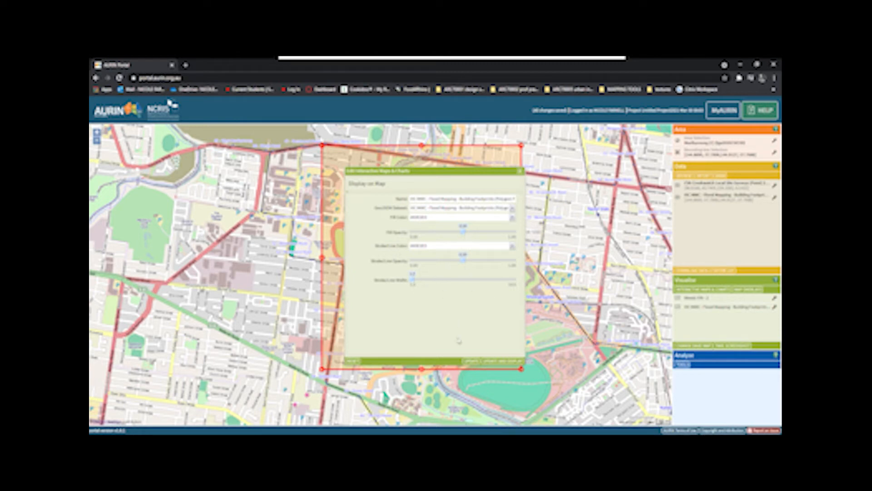
{"action": "left_click", "coordinate": [488, 366]}
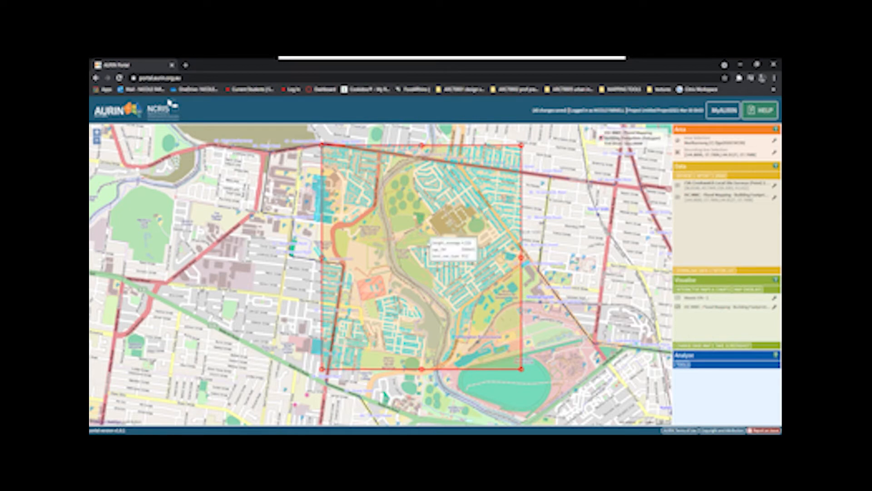
Step: Examine the mapped building footprints and their average heights across the bounded area, including the residential streets and the showgrounds
{"action": "scroll", "coordinate": [441, 254], "scroll_direction": "up", "scroll_amount": 1}
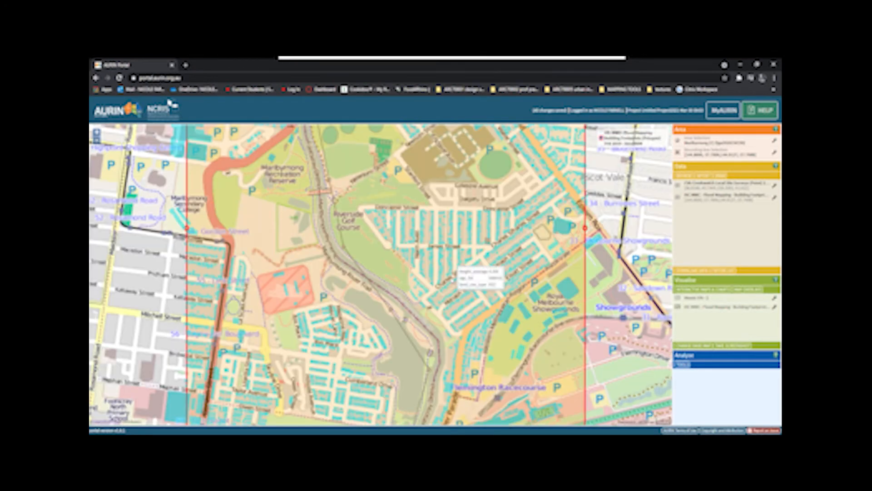
{"action": "scroll", "coordinate": [441, 255], "scroll_direction": "up", "scroll_amount": 1}
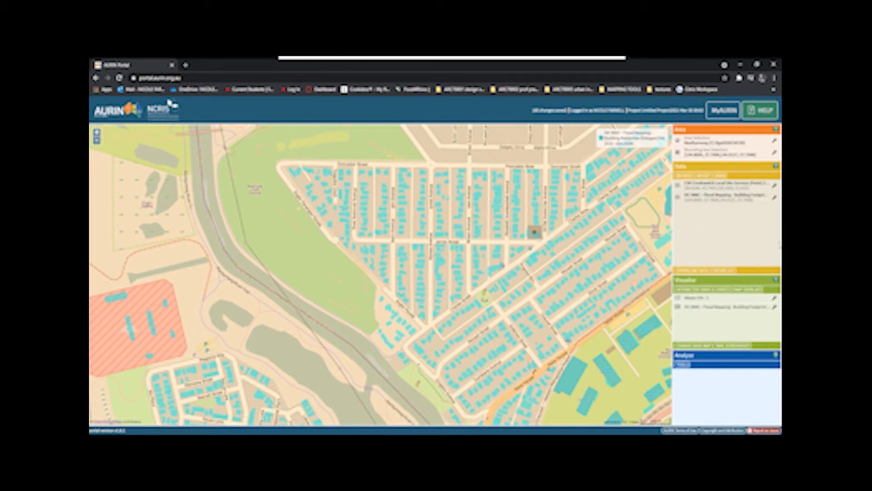
{"action": "scroll", "coordinate": [450, 250], "scroll_direction": "down", "scroll_amount": 3}
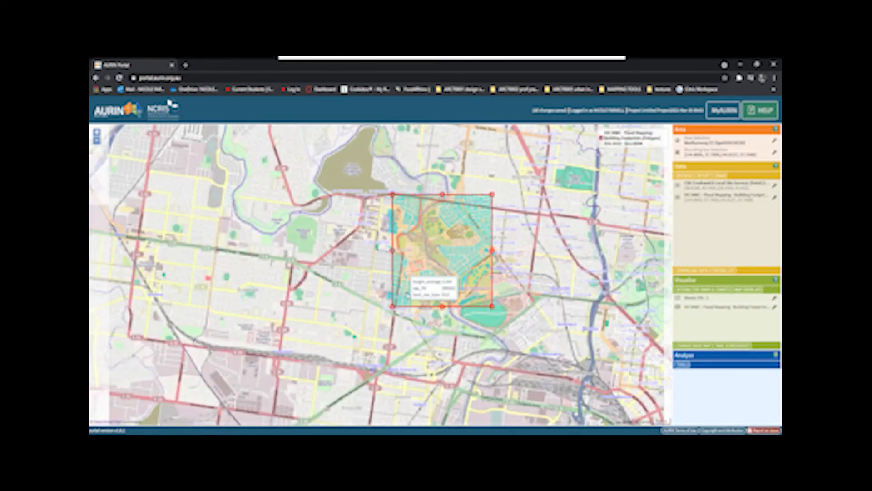
{"action": "scroll", "coordinate": [407, 292], "scroll_direction": "up", "scroll_amount": 2}
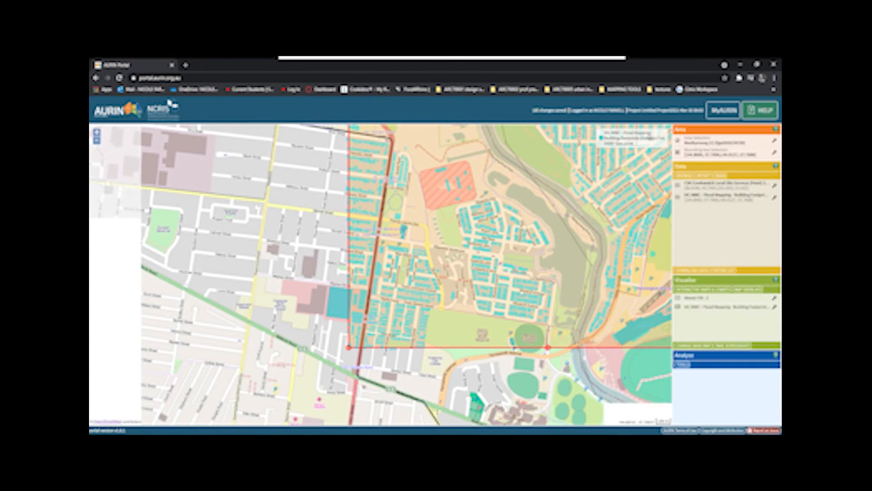
{"action": "scroll", "coordinate": [448, 318], "scroll_direction": "down", "scroll_amount": 1}
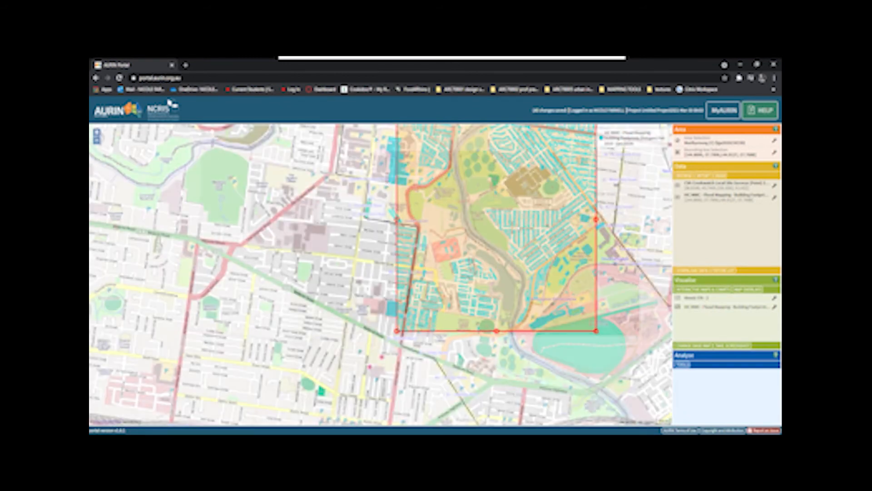
{"action": "left_click_drag", "start_coordinate": [505, 204], "coordinate": [500, 245]}
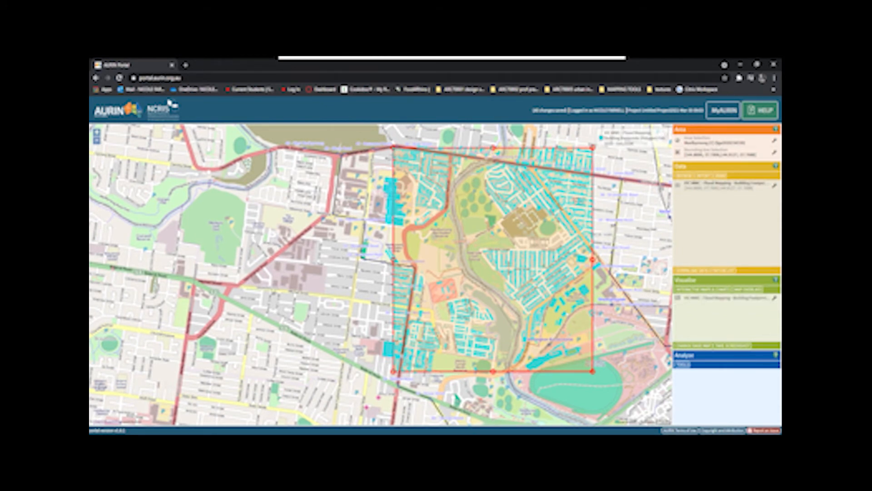
{"action": "scroll", "coordinate": [563, 310], "scroll_direction": "up", "scroll_amount": 2}
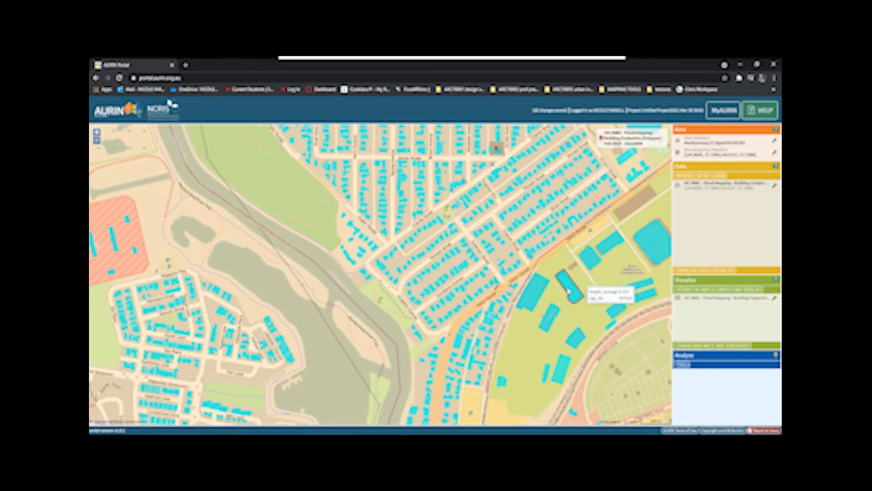
{"action": "mouse_move", "coordinate": [529, 255]}
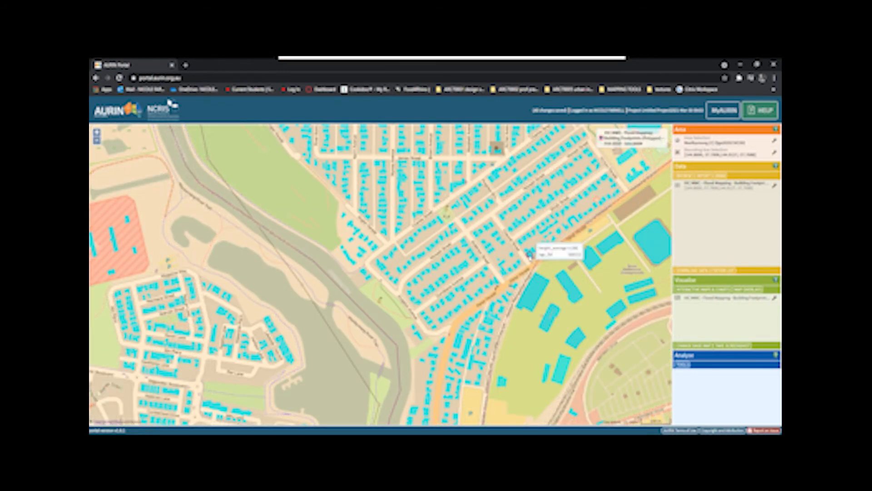
{"action": "mouse_move", "coordinate": [511, 228]}
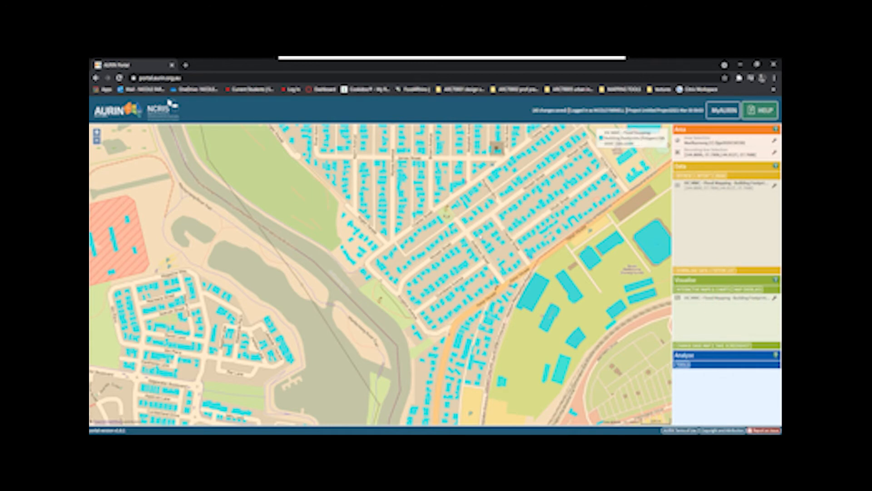
{"action": "scroll", "coordinate": [422, 291], "scroll_direction": "down", "scroll_amount": 2}
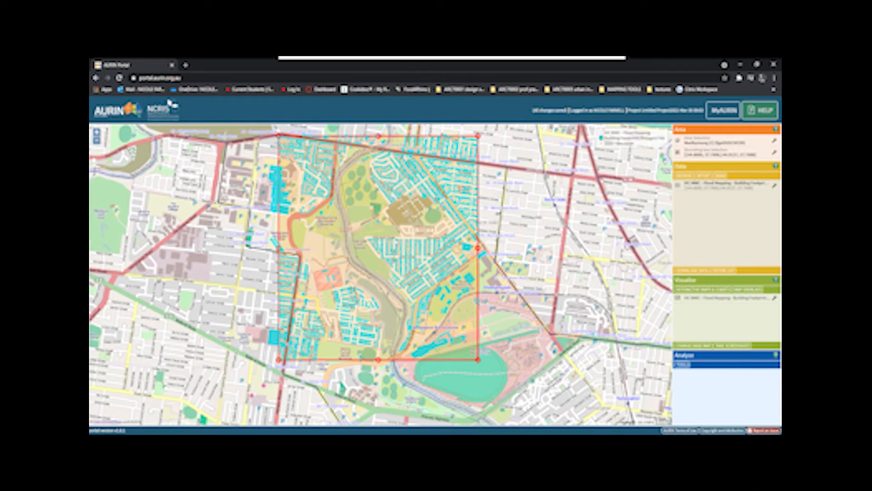
Step: Inspect the footprints in the northern part of the bounded area and the buildings along its western boundary
{"action": "scroll", "coordinate": [390, 218], "scroll_direction": "up", "scroll_amount": 2}
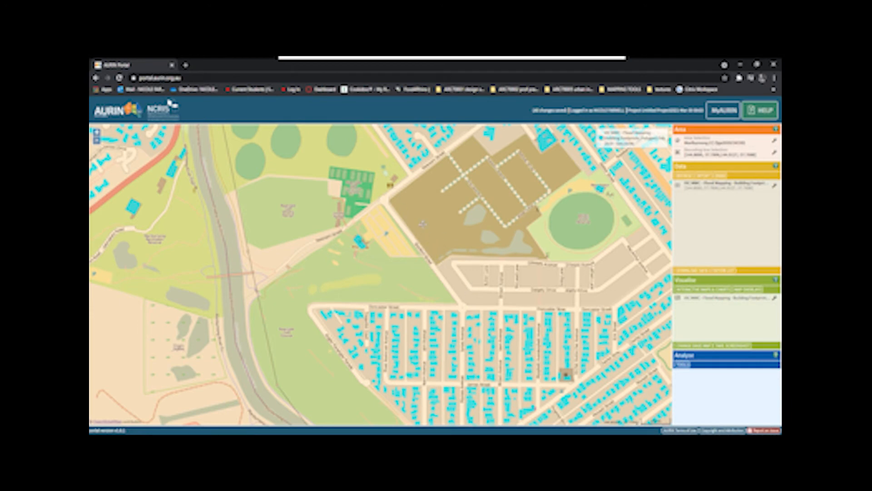
{"action": "left_click_drag", "start_coordinate": [423, 224], "coordinate": [491, 312]}
{"action": "mouse_move", "coordinate": [484, 252]}
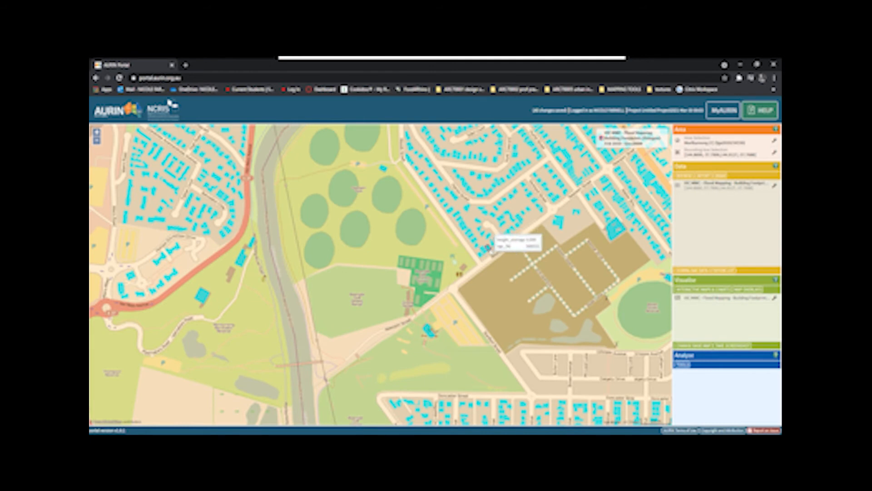
{"action": "scroll", "coordinate": [504, 182], "scroll_direction": "down", "scroll_amount": 2}
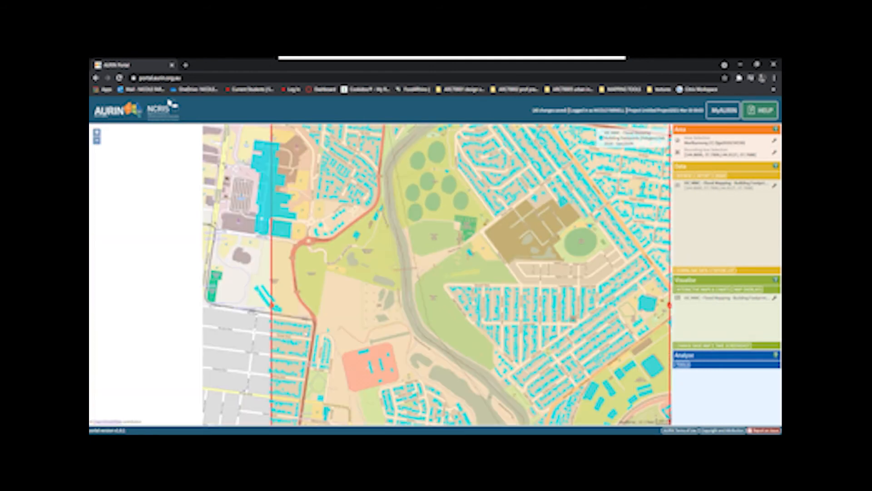
{"action": "scroll", "coordinate": [418, 249], "scroll_direction": "down", "scroll_amount": 3}
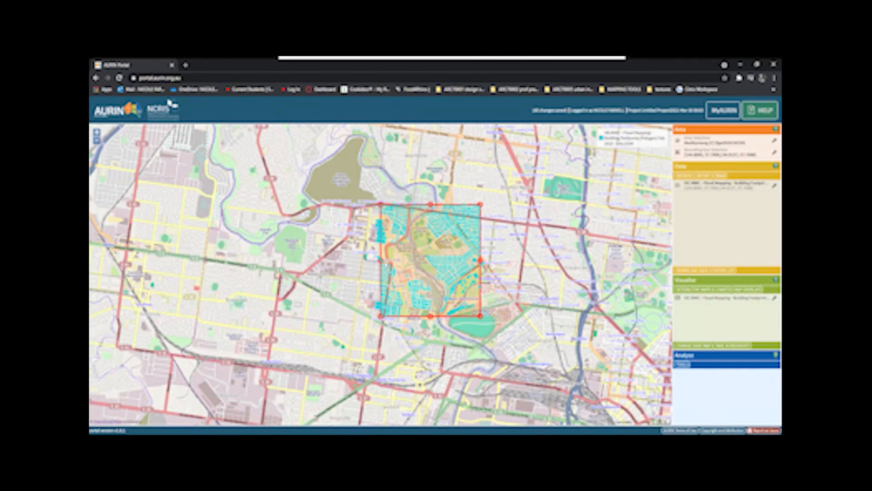
{"action": "scroll", "coordinate": [385, 263], "scroll_direction": "up", "scroll_amount": 3}
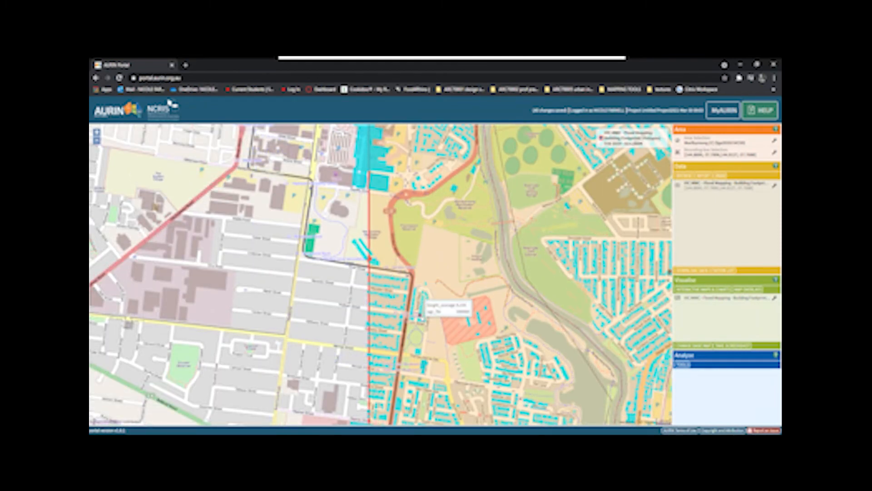
{"action": "mouse_move", "coordinate": [423, 297]}
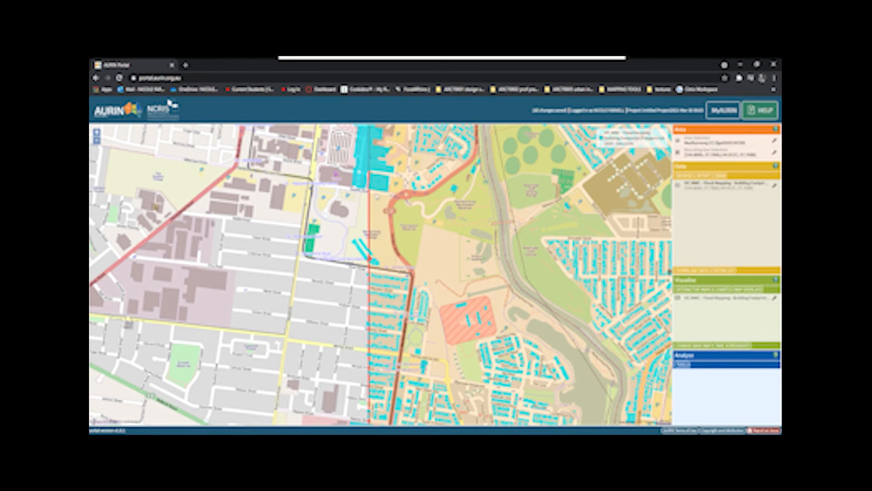
{"action": "mouse_move", "coordinate": [369, 159]}
{"action": "left_click_drag", "start_coordinate": [369, 159], "coordinate": [361, 206]}
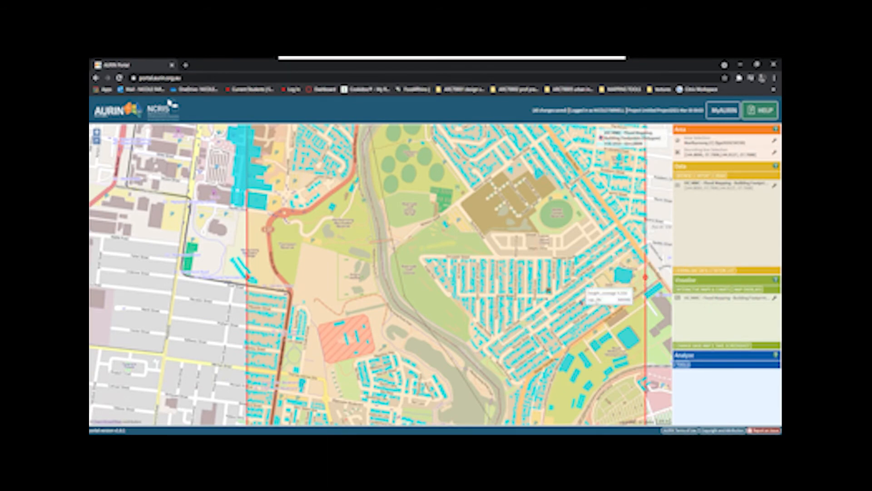
Step: Start a choropleth area map of the building footprints dataset using the Average Building Height attribute
{"action": "left_click", "coordinate": [716, 290]}
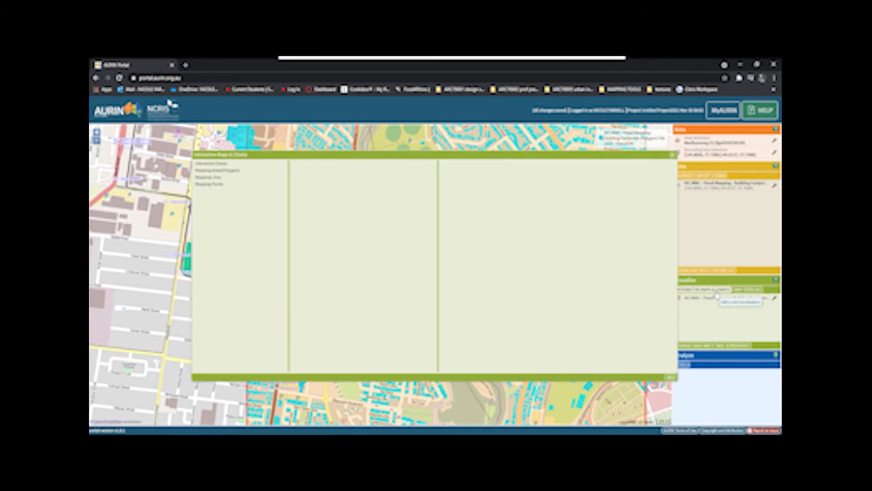
{"action": "left_click", "coordinate": [210, 171]}
{"action": "left_click", "coordinate": [318, 164]}
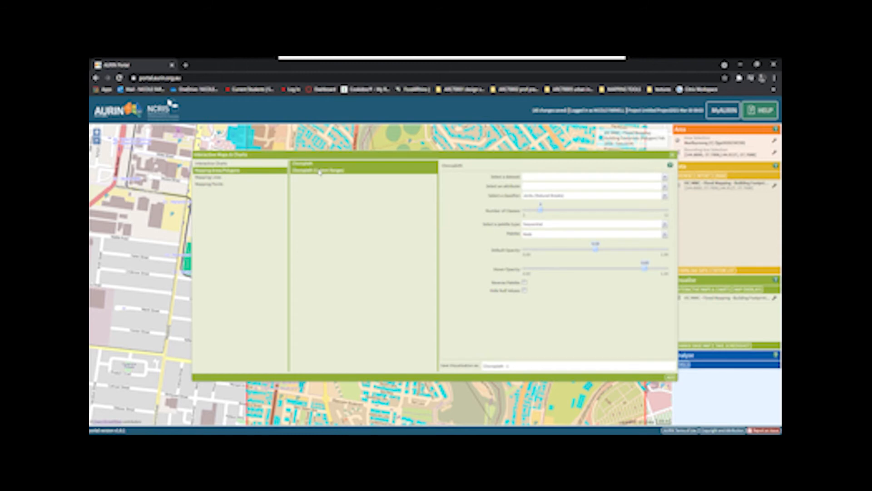
{"action": "left_click", "coordinate": [667, 178]}
{"action": "left_click", "coordinate": [648, 185]}
{"action": "left_click", "coordinate": [645, 187]}
{"action": "left_click", "coordinate": [576, 209]}
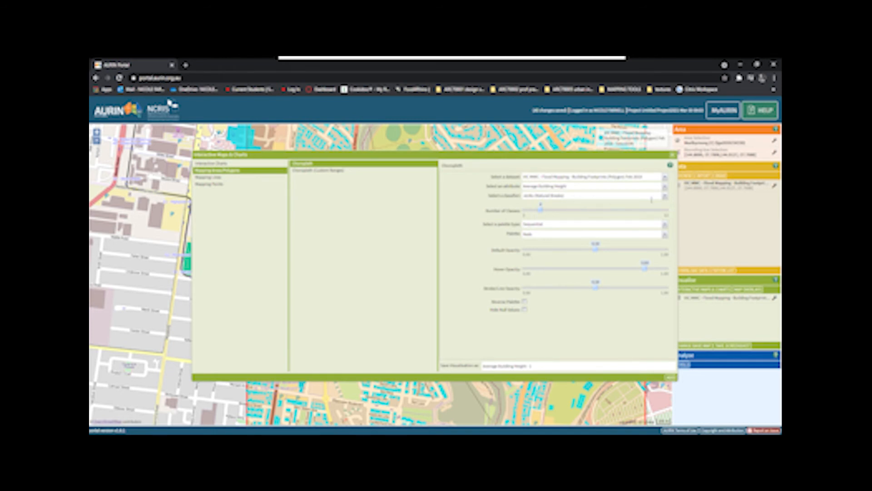
Step: Classify the choropleth by Jenks (Natural Breaks) into 12 classes with the Qualitative Paired palette, and add it to the map
{"action": "left_click", "coordinate": [666, 196]}
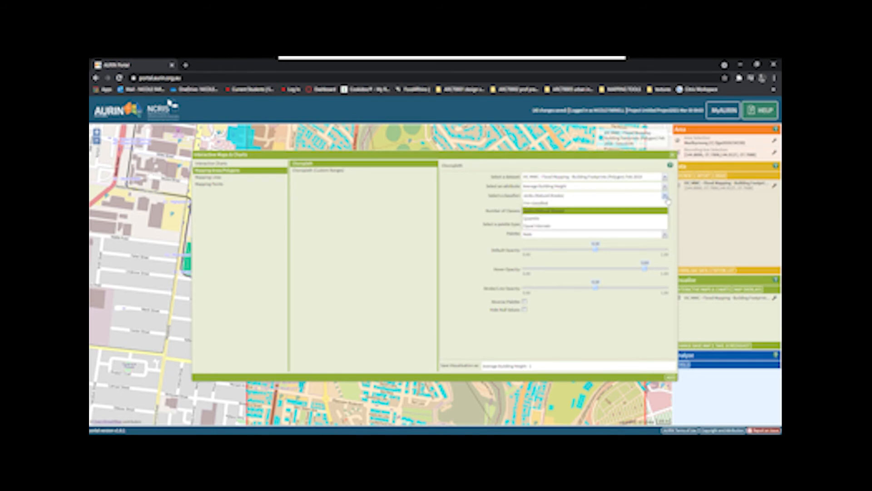
{"action": "left_click", "coordinate": [629, 212]}
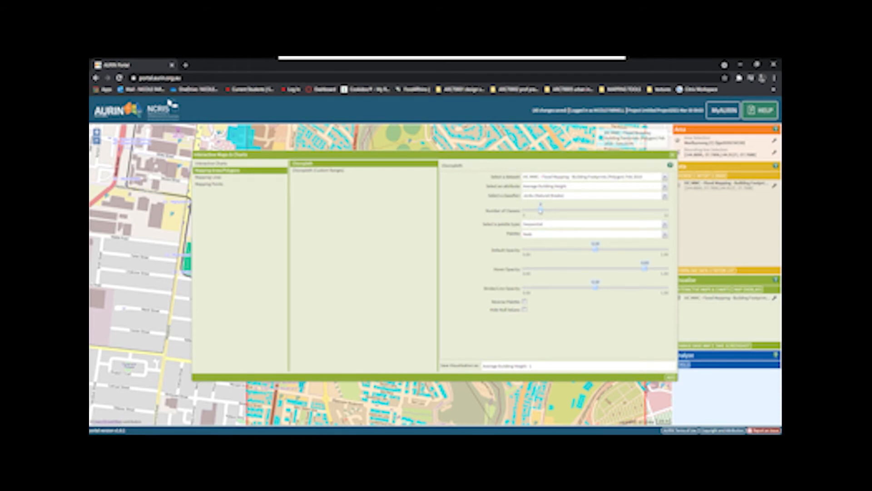
{"action": "left_click_drag", "start_coordinate": [541, 210], "coordinate": [535, 230]}
{"action": "left_click_drag", "start_coordinate": [625, 225], "coordinate": [684, 222]}
{"action": "left_click", "coordinate": [665, 235]}
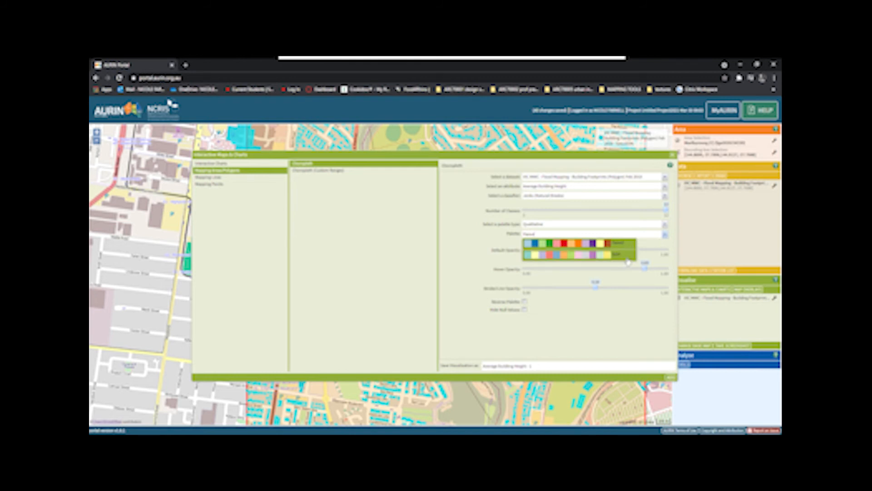
{"action": "left_click", "coordinate": [478, 236]}
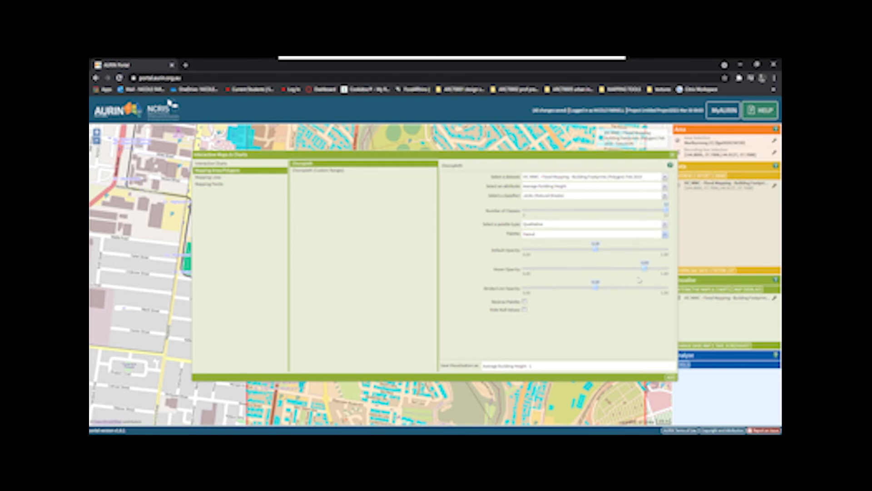
{"action": "left_click", "coordinate": [673, 378]}
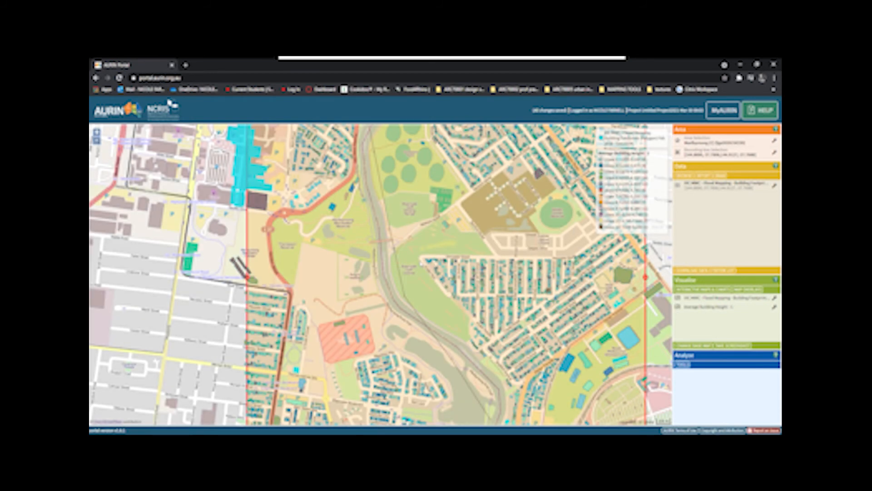
Step: Examine the average building height choropleth across the whole area and for individual buildings around Charles Street
{"action": "scroll", "coordinate": [423, 259], "scroll_direction": "down", "scroll_amount": 1}
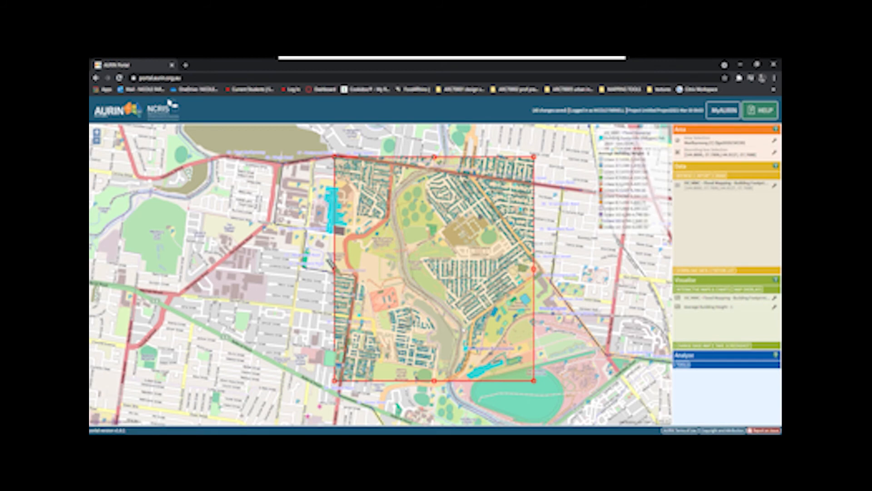
{"action": "scroll", "coordinate": [461, 322], "scroll_direction": "up", "scroll_amount": 1}
{"action": "scroll", "coordinate": [468, 265], "scroll_direction": "up", "scroll_amount": 2}
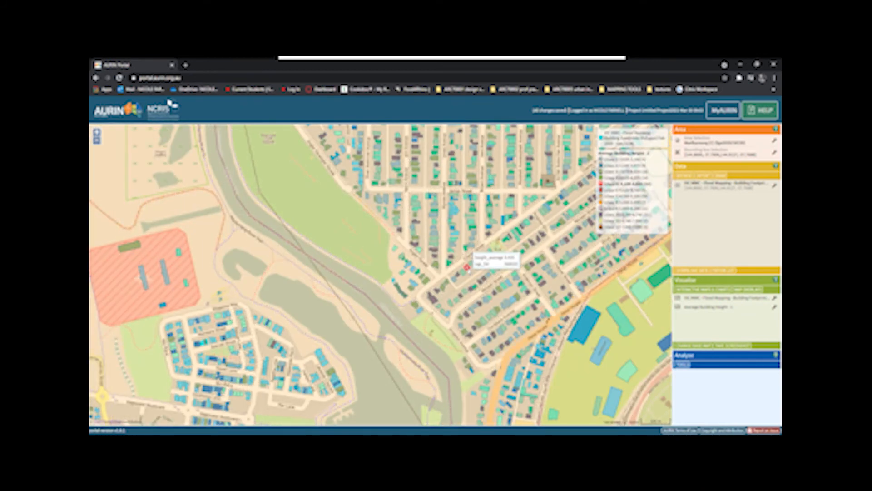
{"action": "scroll", "coordinate": [473, 266], "scroll_direction": "up", "scroll_amount": 1}
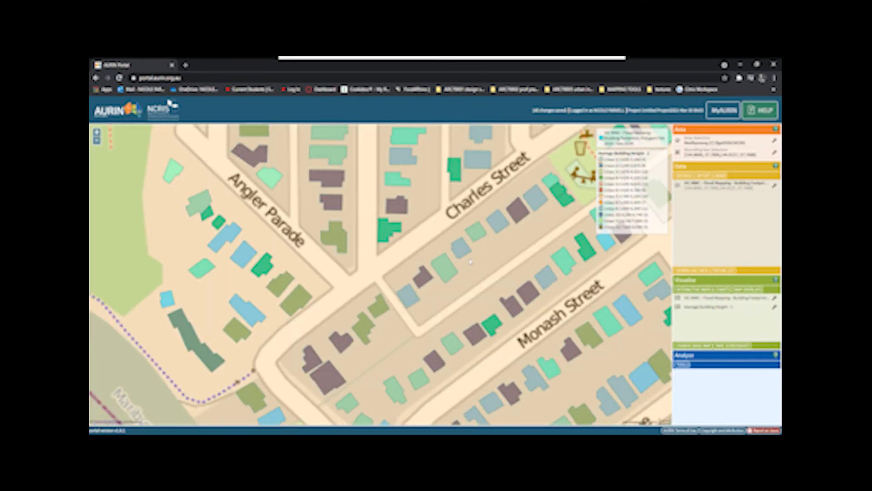
{"action": "mouse_move", "coordinate": [485, 237]}
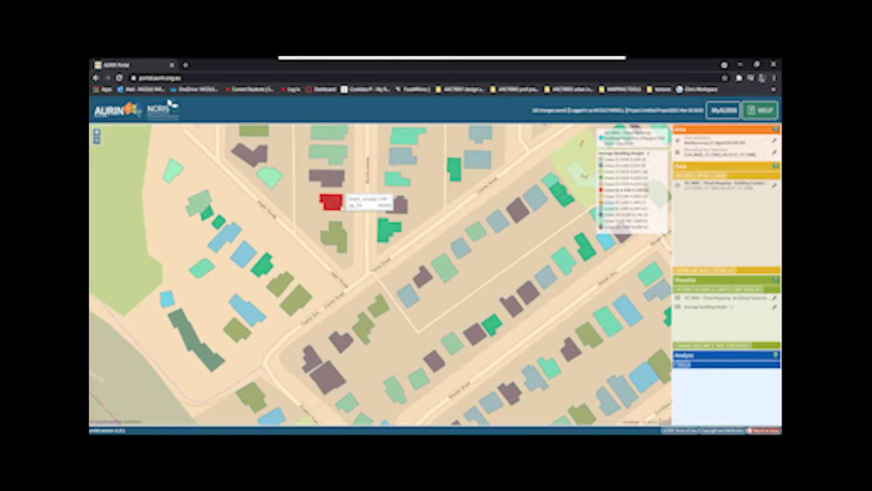
{"action": "scroll", "coordinate": [356, 223], "scroll_direction": "down", "scroll_amount": 5}
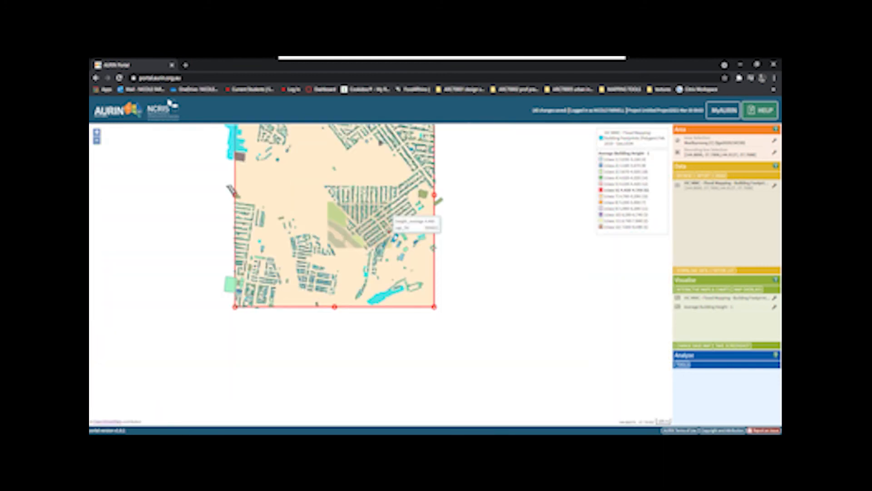
Step: Examine the average building height choropleth in the residential blocks around James Street and across the wider bounded area
{"action": "scroll", "coordinate": [312, 169], "scroll_direction": "up", "scroll_amount": 3}
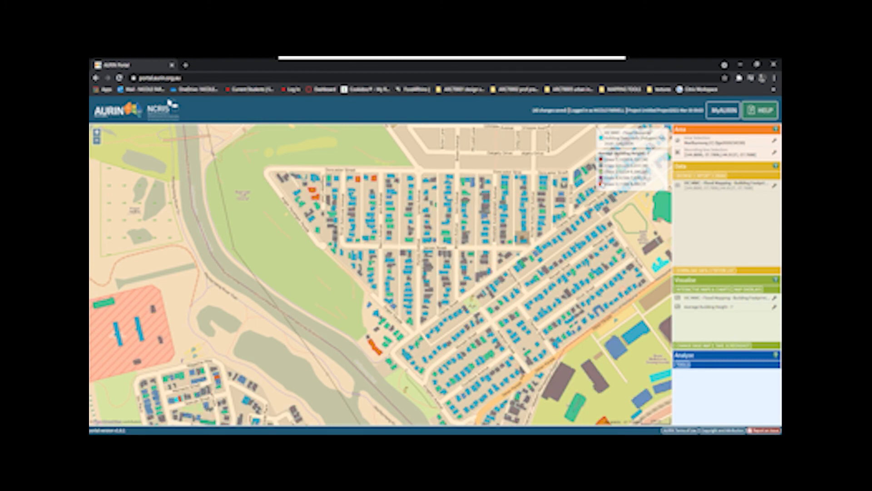
{"action": "scroll", "coordinate": [516, 256], "scroll_direction": "up", "scroll_amount": 2}
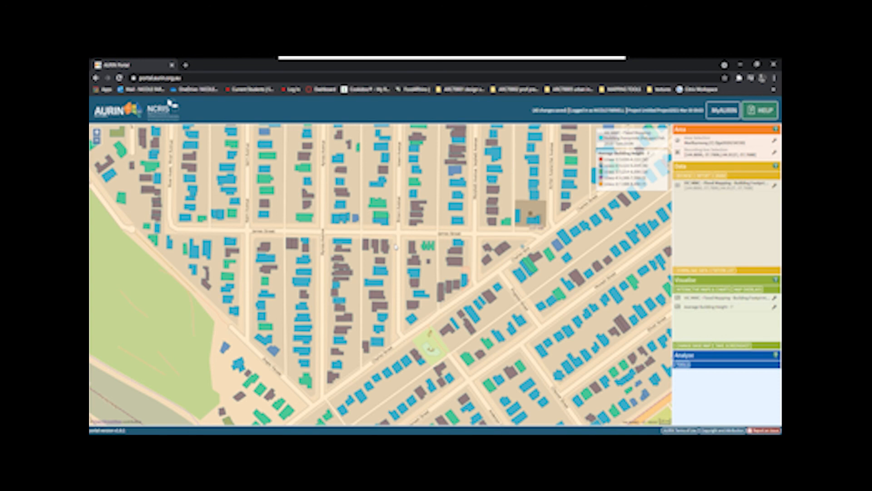
{"action": "scroll", "coordinate": [396, 247], "scroll_direction": "down", "scroll_amount": 3}
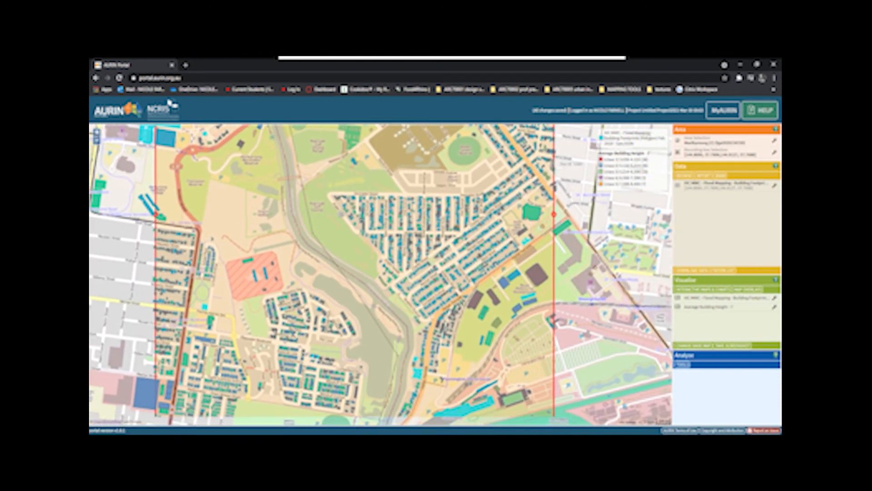
{"action": "left_click_drag", "start_coordinate": [333, 219], "coordinate": [388, 202]}
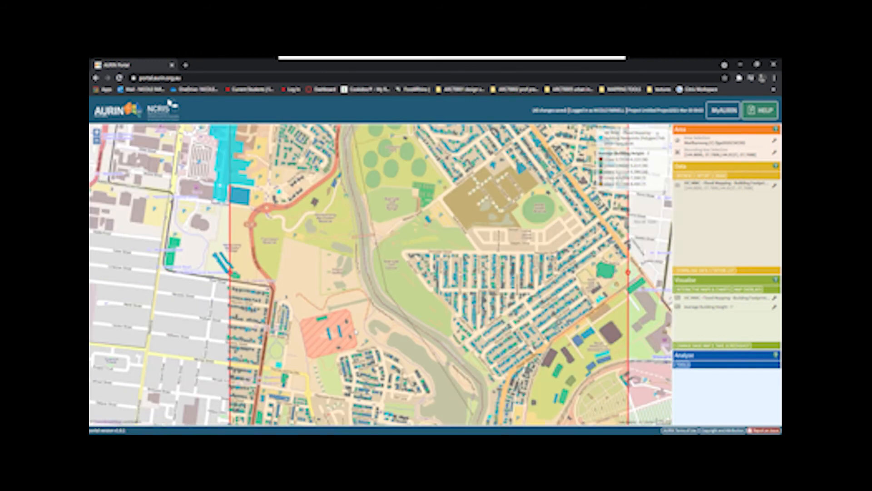
{"action": "mouse_move", "coordinate": [241, 196]}
Step: Download the VIC MMC Flood Mapping building footprints dataset
{"action": "left_click", "coordinate": [773, 187]}
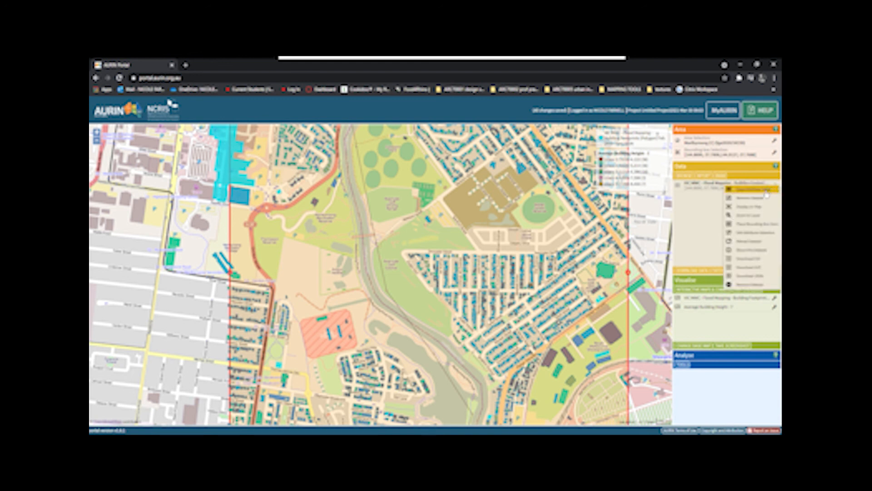
{"action": "left_click", "coordinate": [769, 271]}
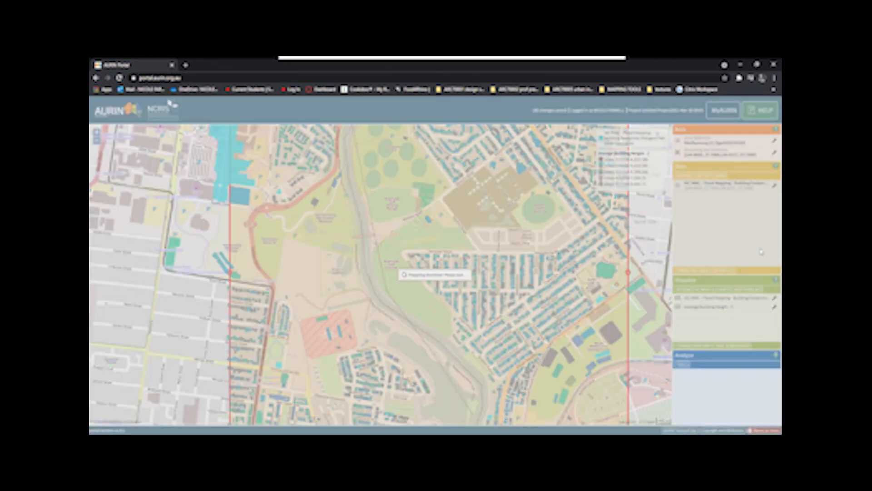